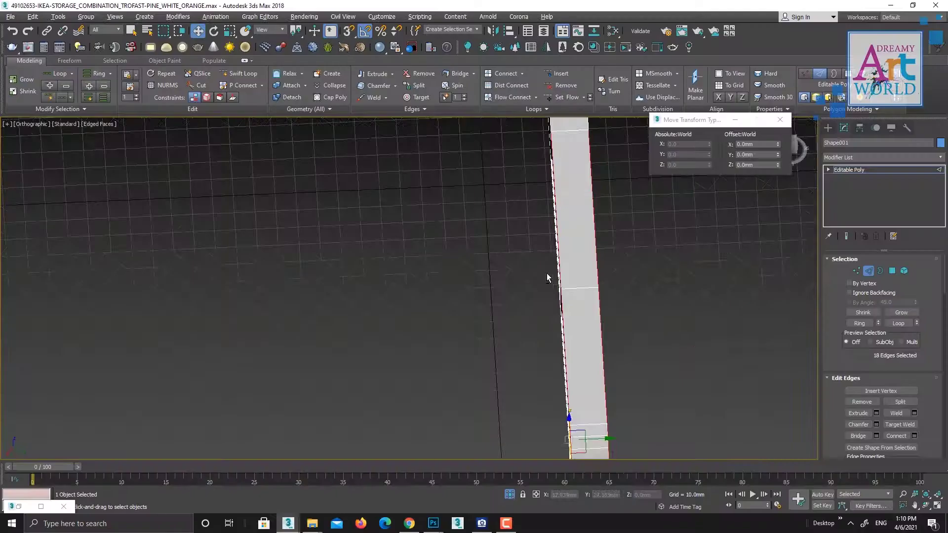
Show the hidden reference image plane, then hide it again from the quad menu
middle_click_drag(550, 275, 713, 314, "alt")
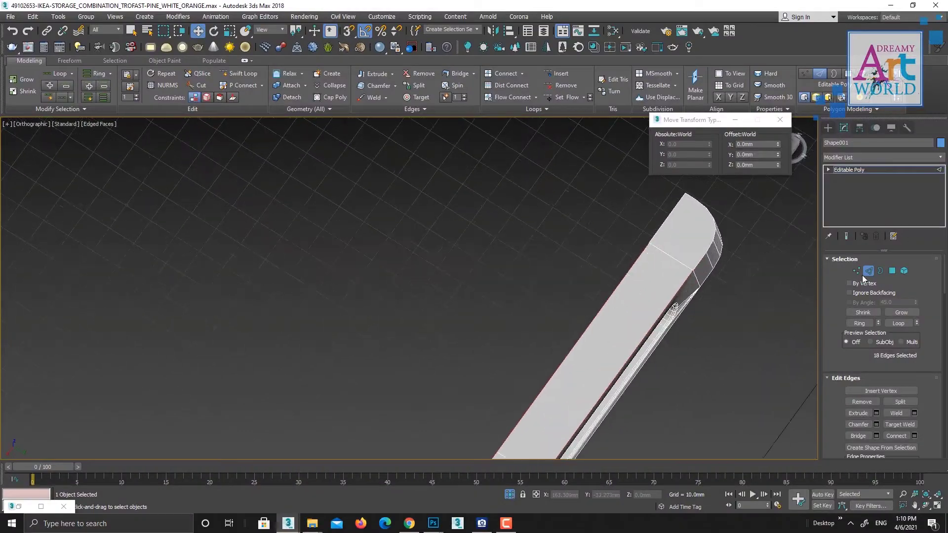
right_click(712, 315)
left_click(741, 263)
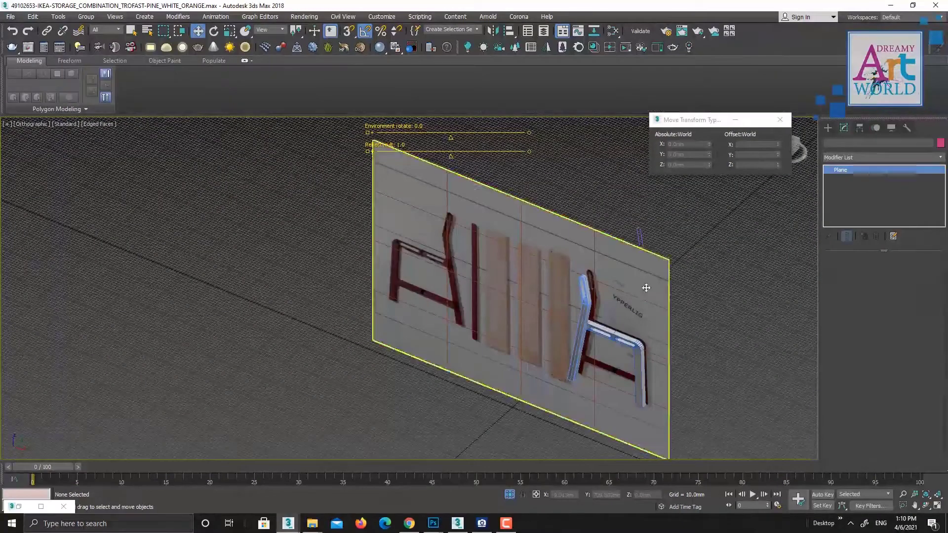
right_click(646, 287)
left_click(695, 251)
Select the slotted bar and the upright frame piece Line003, zooming in on the bar end
scroll(642, 321, "up", 5)
left_click(642, 341)
scroll(643, 339, "up", 2)
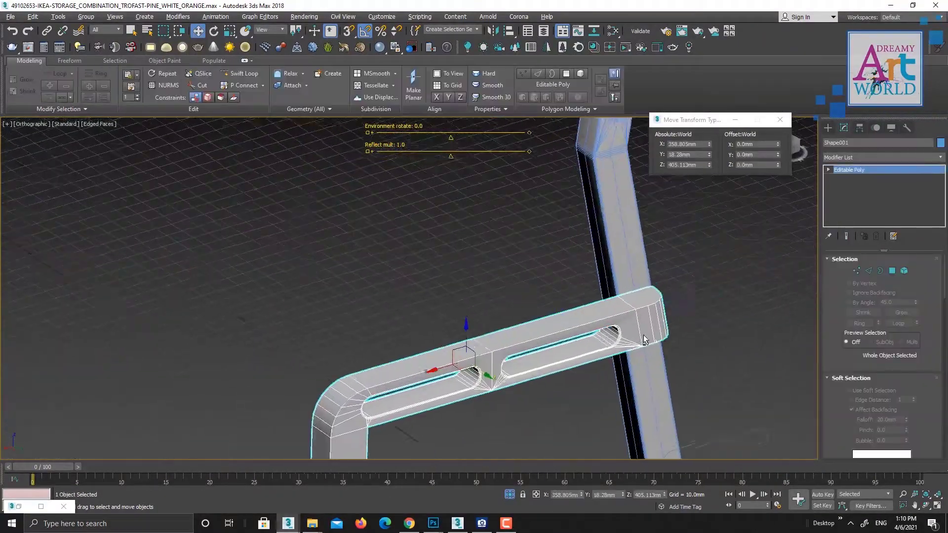
mouse_move(643, 339)
middle_mouse_down("alt")
mouse_move(543, 296)
mouse_move(520, 310)
mouse_move(561, 317)
mouse_move(551, 322)
mouse_move(576, 333)
middle_mouse_up("alt")
scroll(520, 309, "up", 3)
scroll(520, 309, "up", 2)
left_click(521, 309)
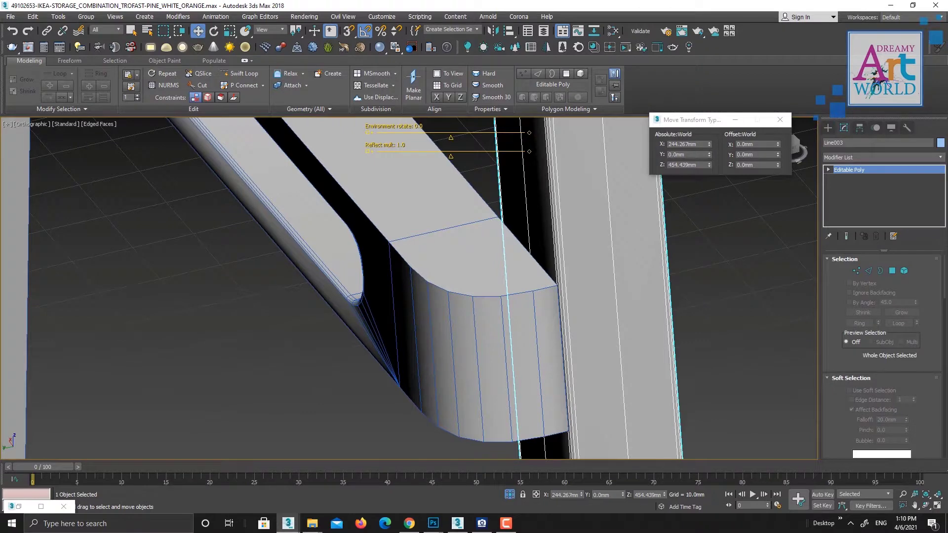
middle_click_drag(615, 339, 613, 335)
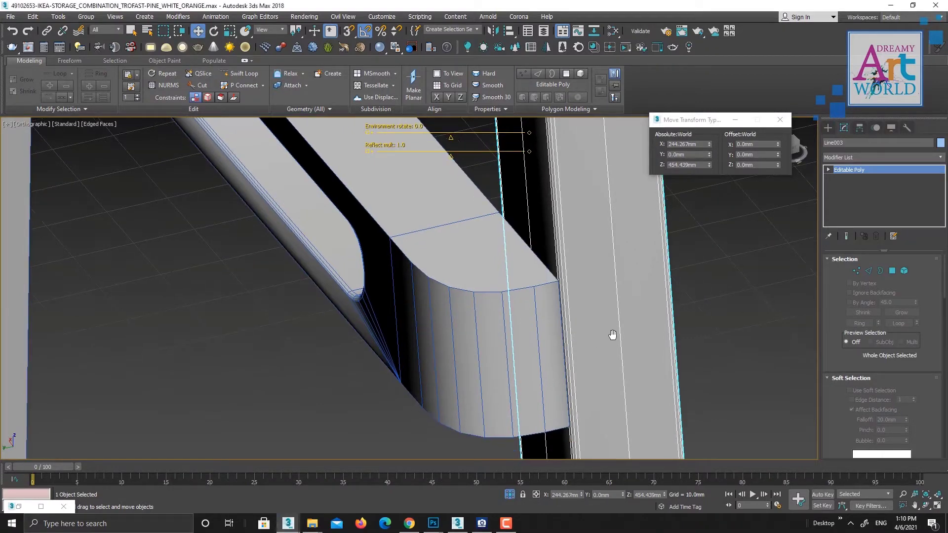
scroll(582, 258, "up", 2)
scroll(583, 259, "up", 2)
scroll(547, 252, "up", 2)
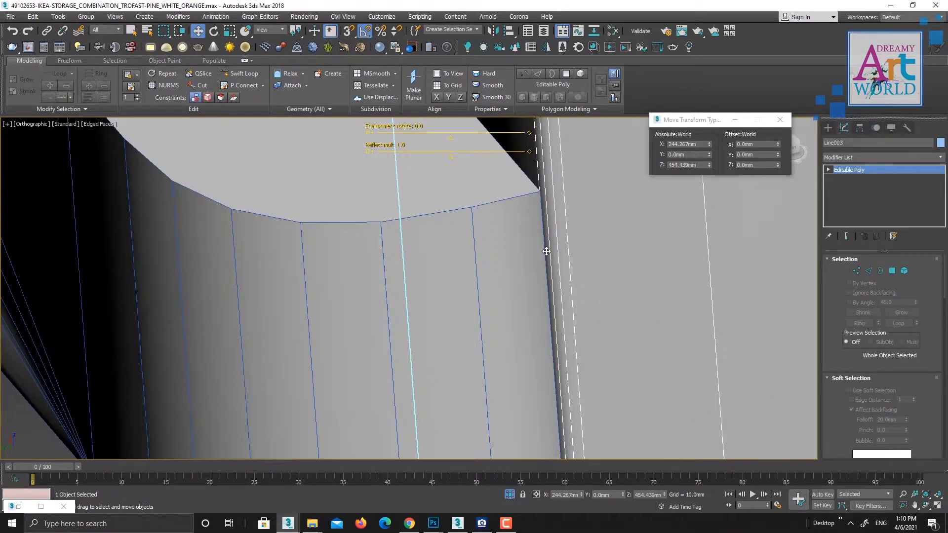
scroll(546, 251, "down", 2)
scroll(547, 251, "down", 2)
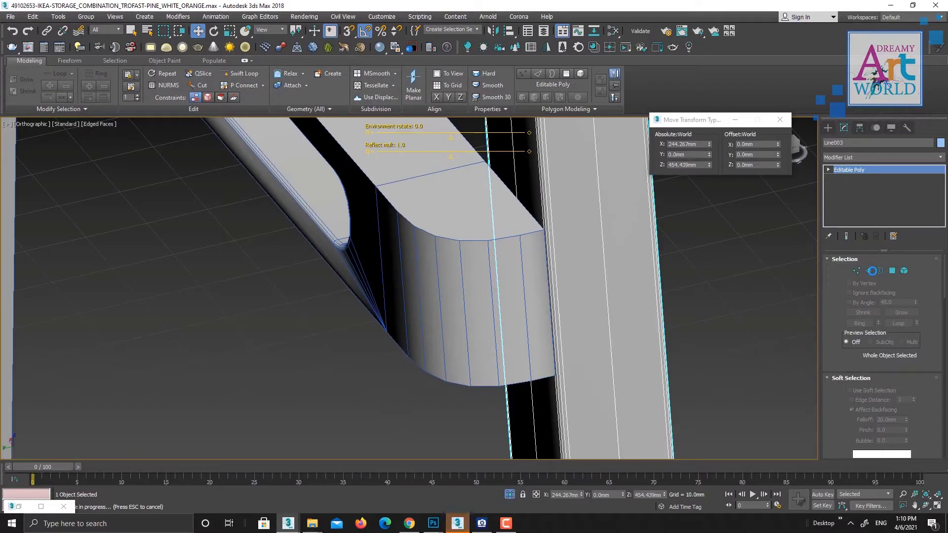
scroll(726, 301, "down", 3)
Reselect the slotted bar and orbit in close on its rounded end cap
left_click(726, 300)
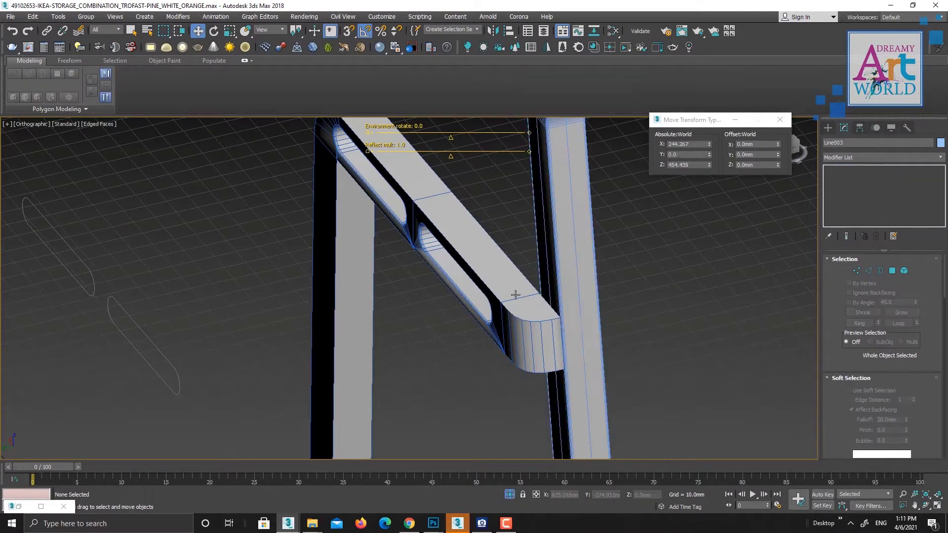
left_click(515, 295)
mouse_move(434, 190)
middle_mouse_down("alt")
mouse_move(579, 294)
mouse_move(629, 246)
middle_mouse_up("alt")
scroll(578, 295, "up", 2)
scroll(574, 313, "up", 2)
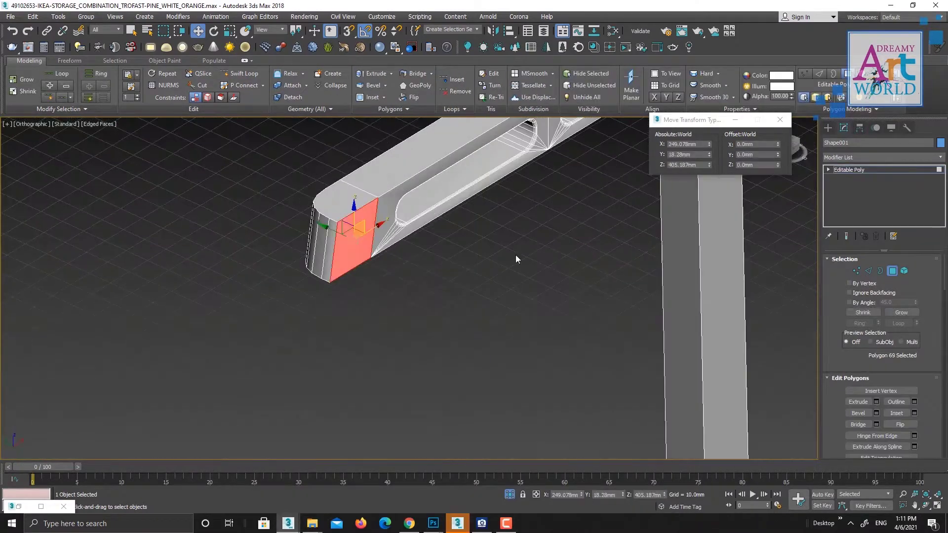
Delete the bar's flat end face and zoom in from the Front view
key("Delete")
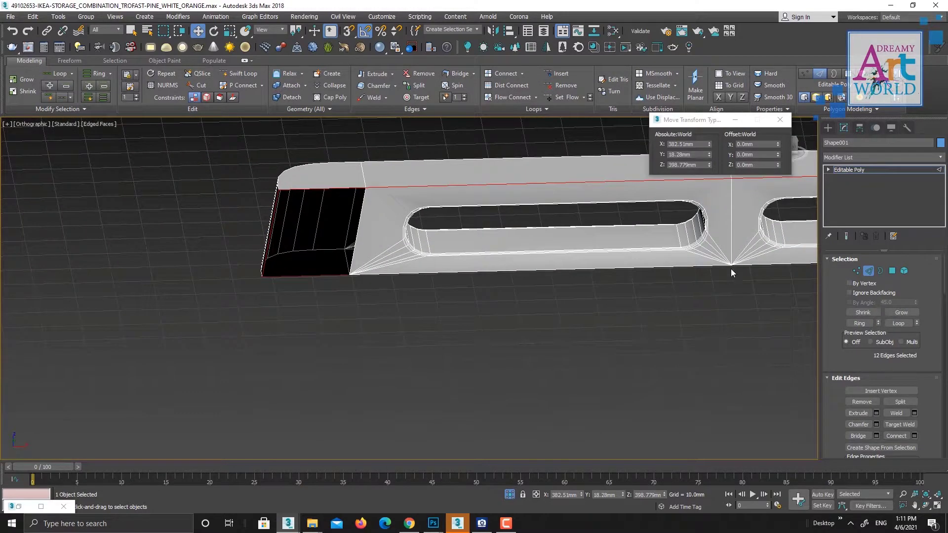
key("f")
scroll(660, 269, "up", 3)
scroll(543, 280, "up", 3)
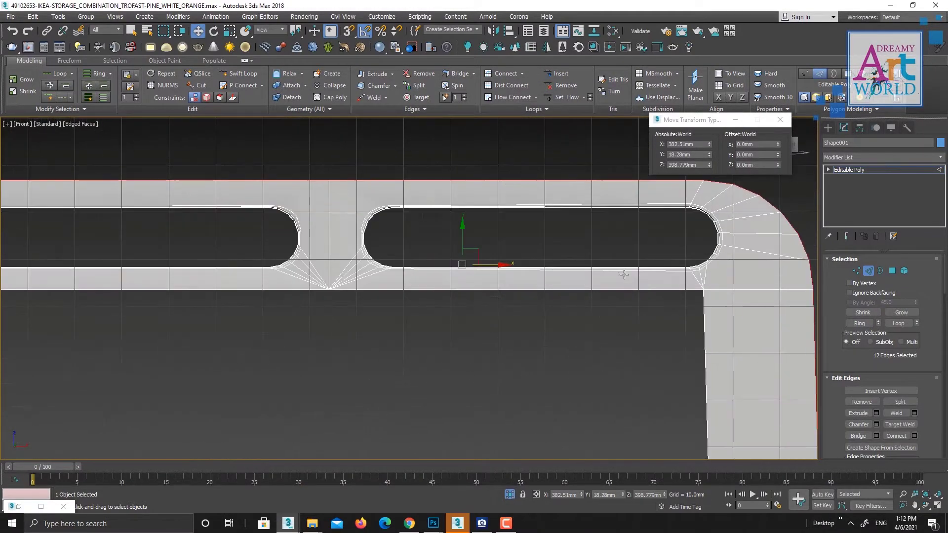
scroll(642, 282, "up", 3)
Select the single edge at the frame's inner corner in the Front view
left_click(695, 301)
scroll(696, 300, "down", 3)
middle_click_drag(696, 301, 566, 313, "alt")
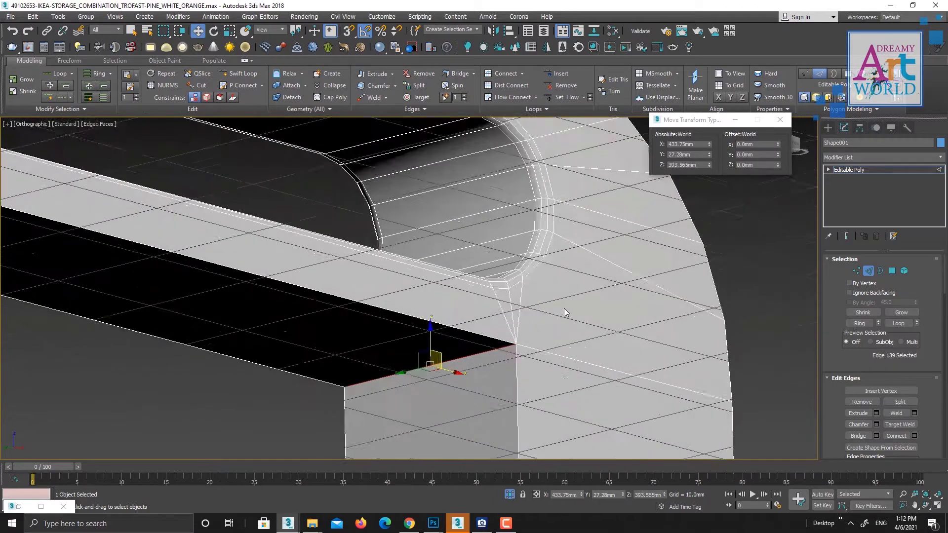
key("f")
scroll(544, 316, "up", 5)
left_click(415, 290)
mouse_move(422, 305)
middle_mouse_down()
mouse_move(532, 313)
mouse_move(417, 283)
middle_mouse_up()
scroll(530, 308, "down", 2)
left_click(476, 316)
Chamfer the selected inner corner edge from the quad menu
right_click(310, 281)
left_click(210, 339)
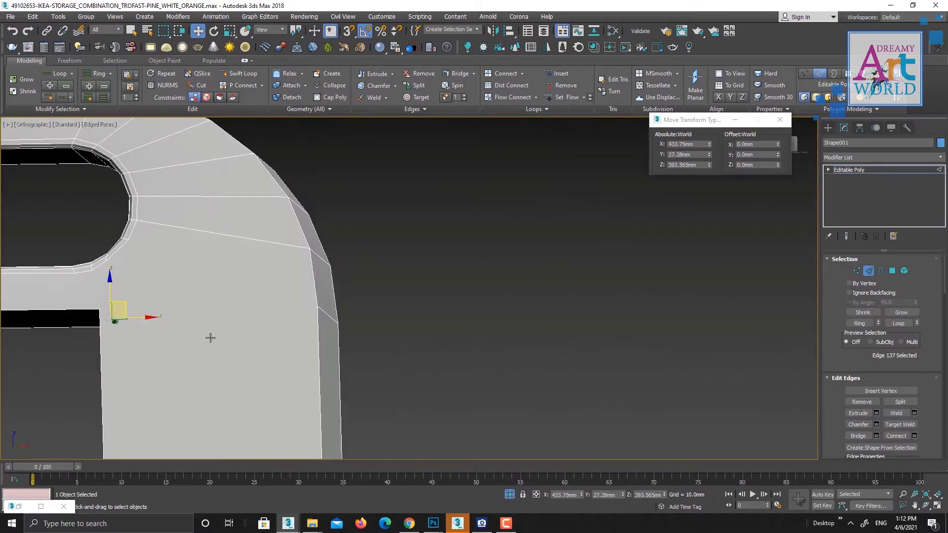
scroll(345, 297, "up", 3)
middle_click_drag(480, 289, 349, 263, "alt")
scroll(349, 263, "down", 2)
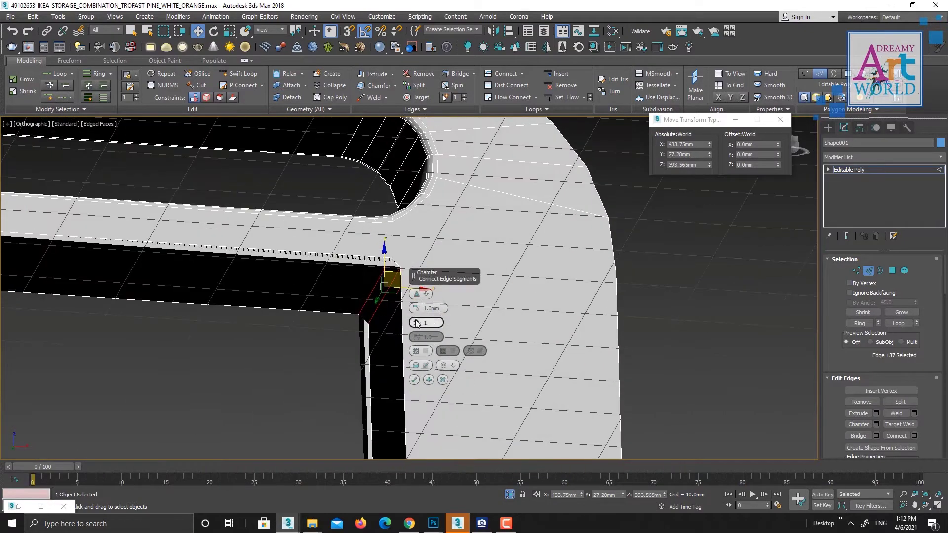
left_click(424, 378)
Select the vertices around the chamfered corner at Vertex level
key("1")
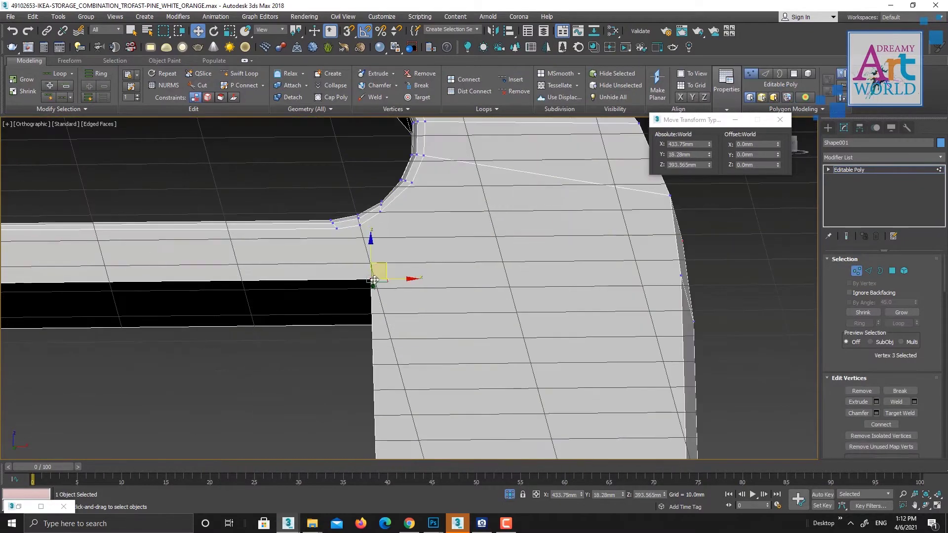
mouse_move(407, 277)
middle_mouse_down("alt")
mouse_move(461, 289)
mouse_move(451, 280)
middle_mouse_up("alt")
left_click(371, 279)
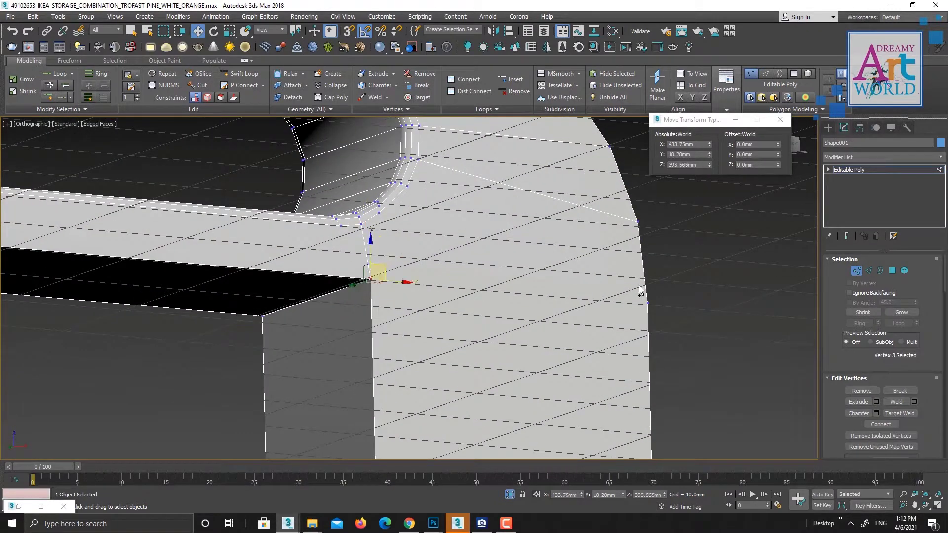
left_click(647, 303, "ctrl")
key("f")
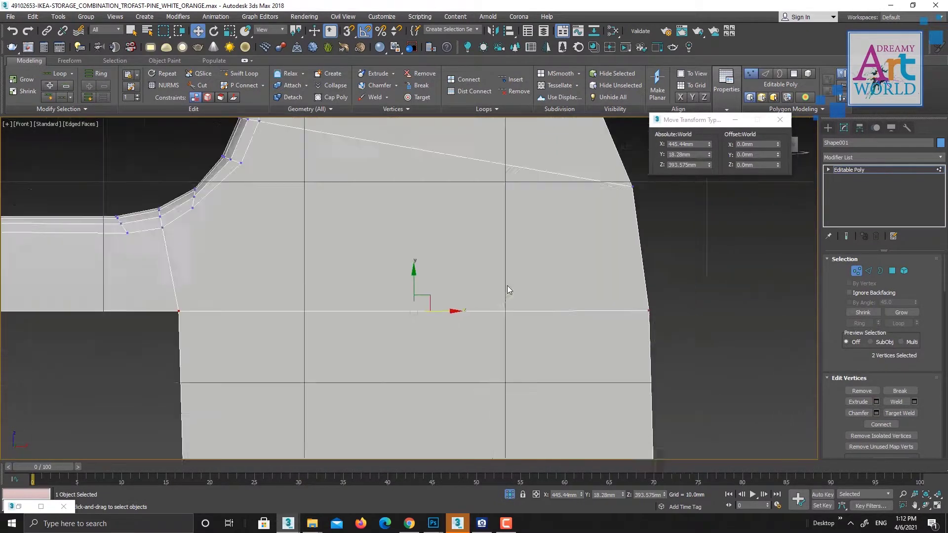
middle_click_drag(508, 285, 340, 270)
left_click(296, 223)
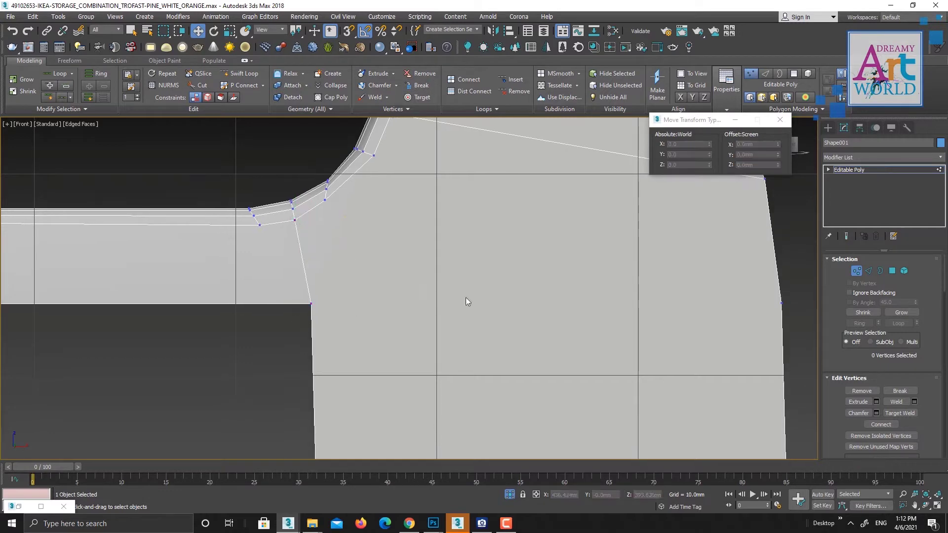
left_click_drag(467, 301, 301, 316)
Chamfer corner edge Edge 137 with a 1.0mm amount and 3 segments
left_click_drag(651, 276, 790, 316, "ctrl")
key("2")
middle_click_drag(466, 343, 414, 266, "alt")
left_click(414, 266)
right_click(635, 239)
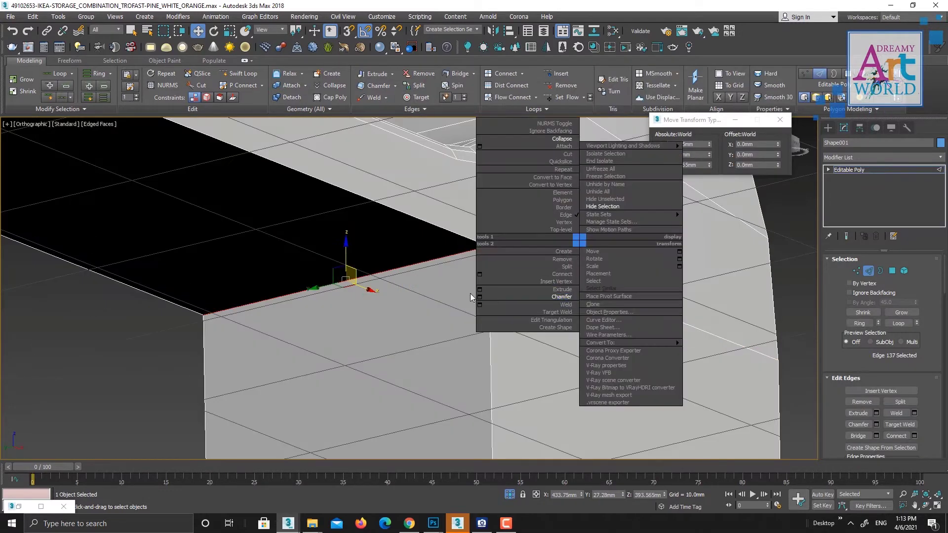
left_click(630, 198)
left_click_drag(417, 323, 416, 316)
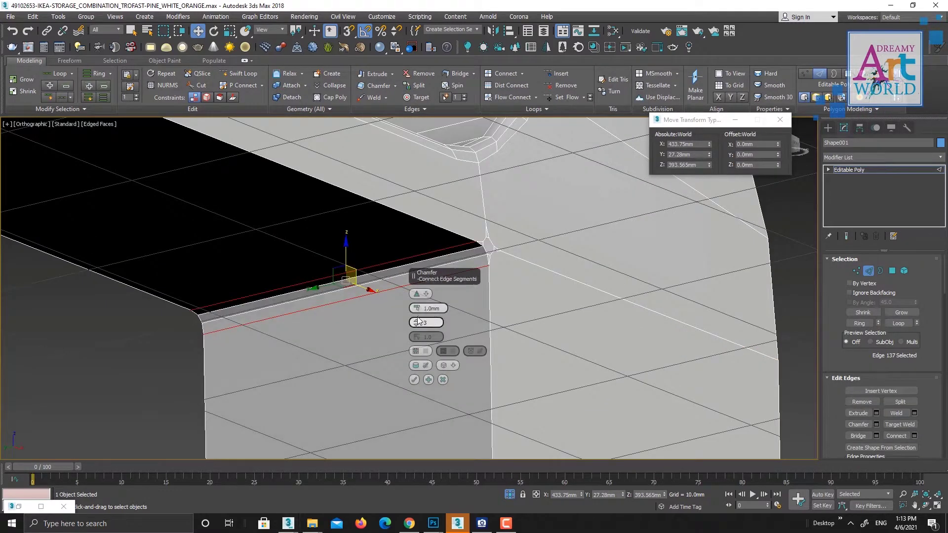
middle_click_drag(420, 311, 752, 388, "alt")
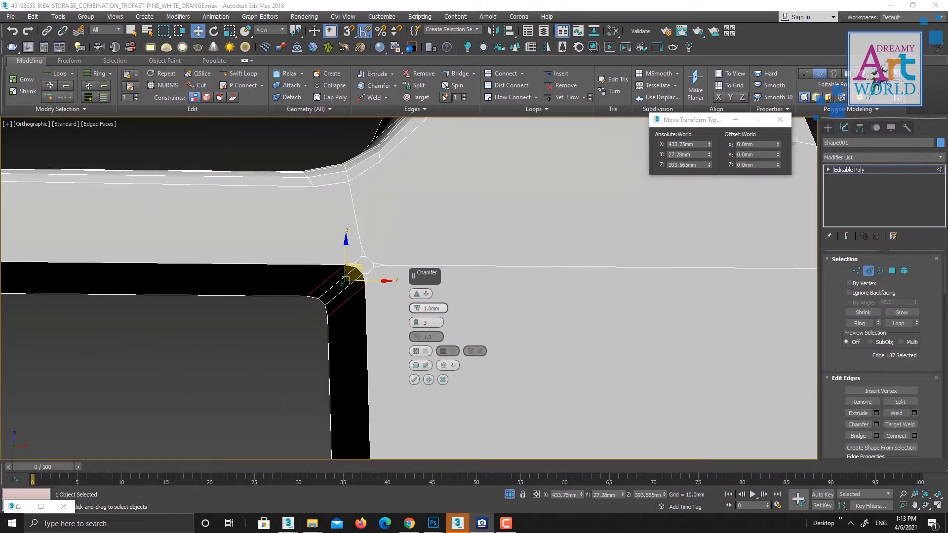
left_click(414, 380)
middle_click_drag(412, 380, 413, 284, "alt")
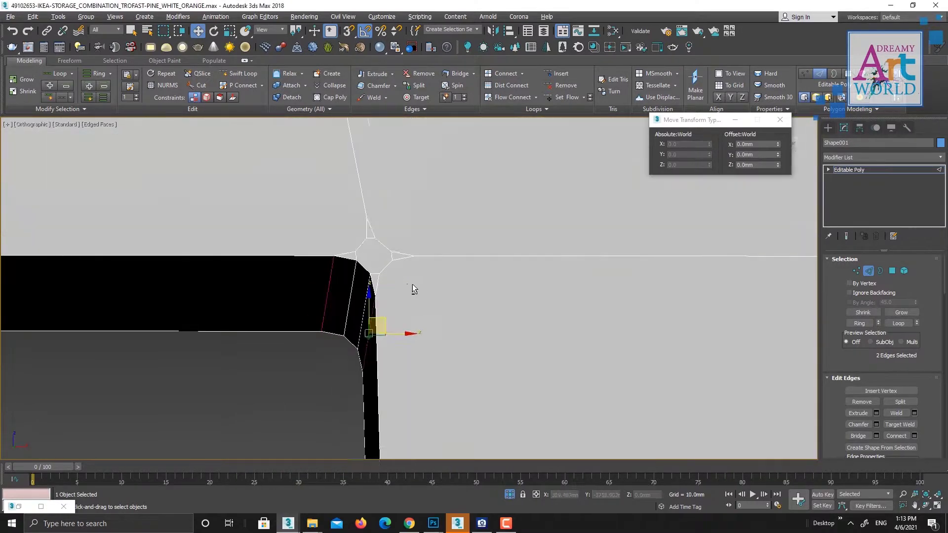
Return to Edge level in a zoomed Front view and clear the edge selection
key("shift+z")
key("1")
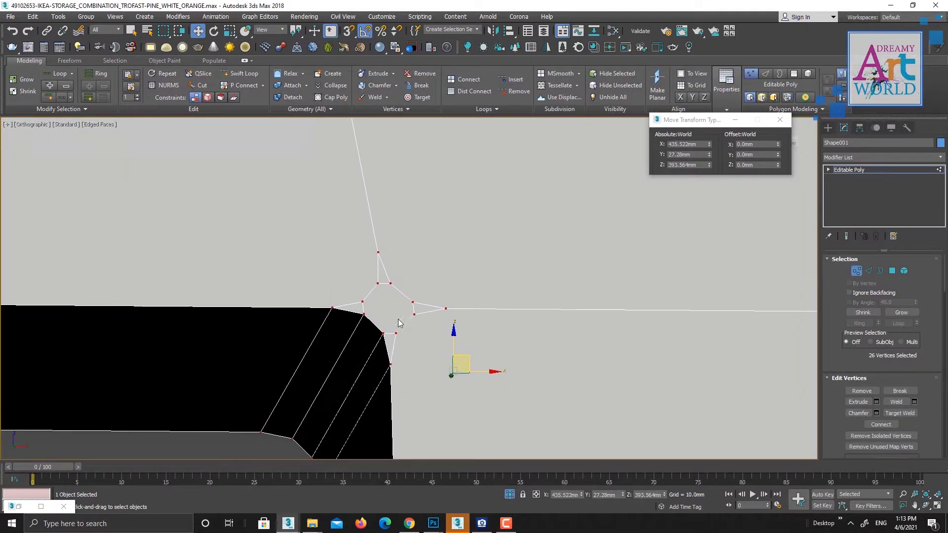
left_click(868, 271)
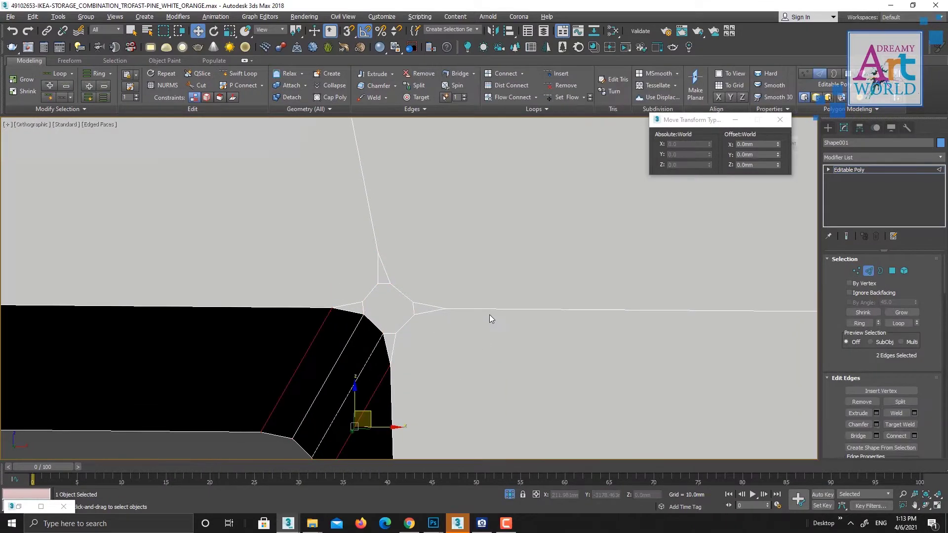
key("f")
scroll(541, 280, "up", 4)
scroll(542, 280, "up", 2)
left_click_drag(511, 298, 535, 342)
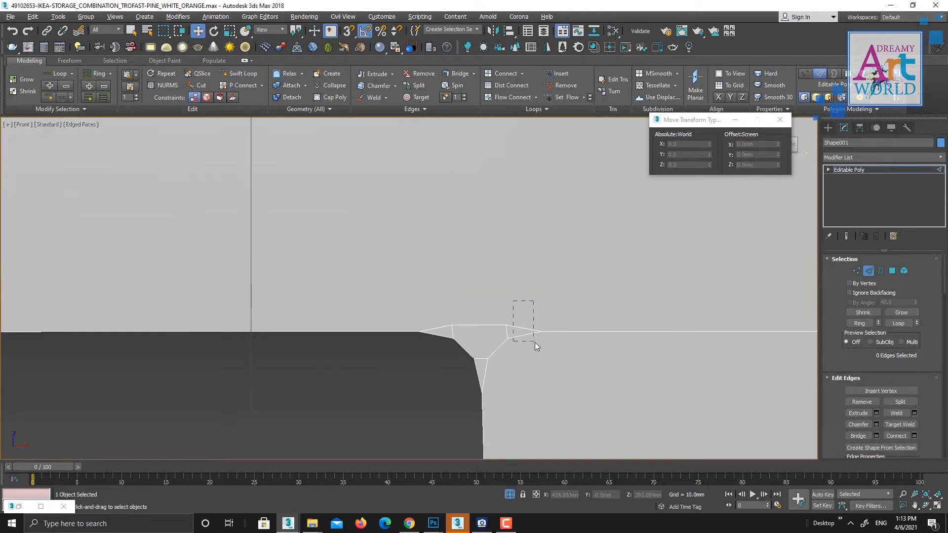
scroll(511, 340, "down", 4)
Select the corner edges and the two bottom edges to inspect the chamfer
mouse_move(601, 313)
middle_mouse_down("alt")
mouse_move(512, 322)
mouse_move(593, 337)
mouse_move(689, 295)
middle_mouse_up("alt")
key("f")
scroll(507, 198, "up", 2)
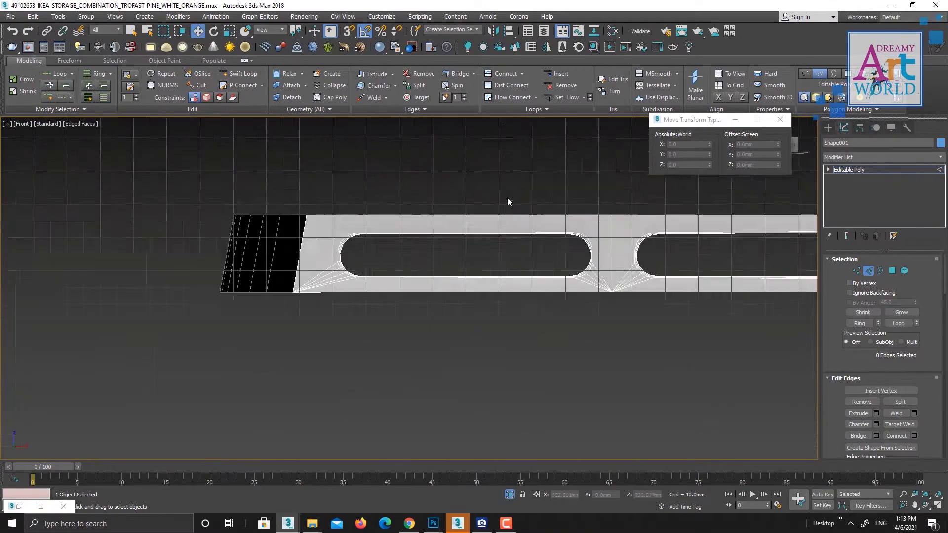
scroll(543, 213, "up", 5)
left_click_drag(625, 184, 641, 212)
scroll(641, 212, "down", 3)
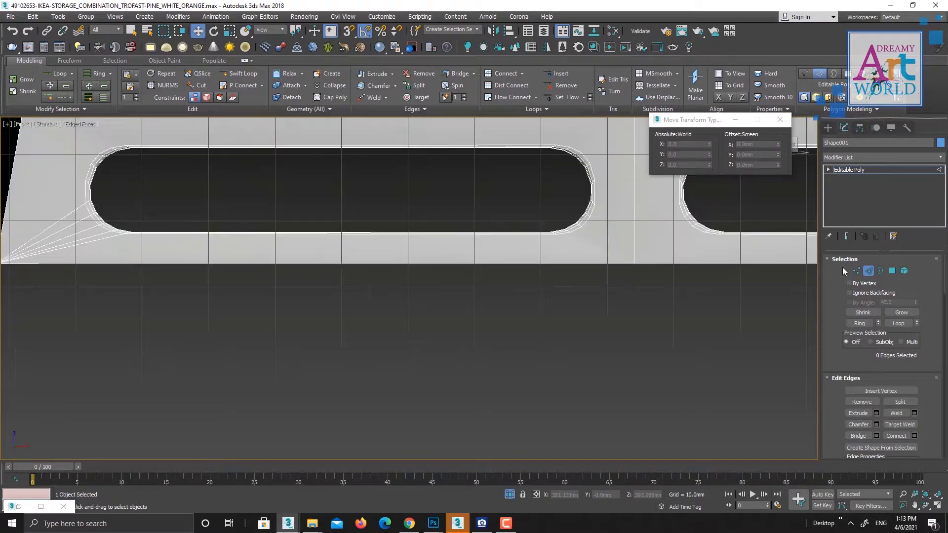
left_click(669, 265)
scroll(603, 269, "down", 2)
mouse_move(604, 269)
middle_mouse_down("alt")
mouse_move(512, 255)
mouse_move(494, 223)
mouse_move(582, 271)
mouse_move(650, 272)
mouse_move(611, 253)
middle_mouse_up("alt")
scroll(512, 255, "up", 3)
left_click(494, 223, "ctrl")
At Vertex level in Front view, select the four vertices along the chamfer
key("1")
key("f")
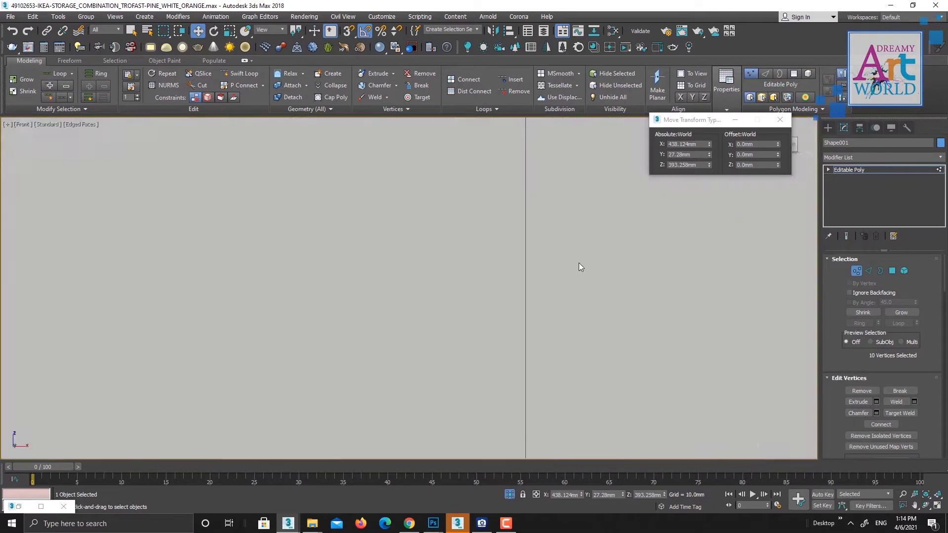
scroll(579, 263, "down", 3)
scroll(428, 338, "up", 2)
left_click(427, 338)
left_click_drag(428, 338, 385, 356)
scroll(391, 351, "up", 2)
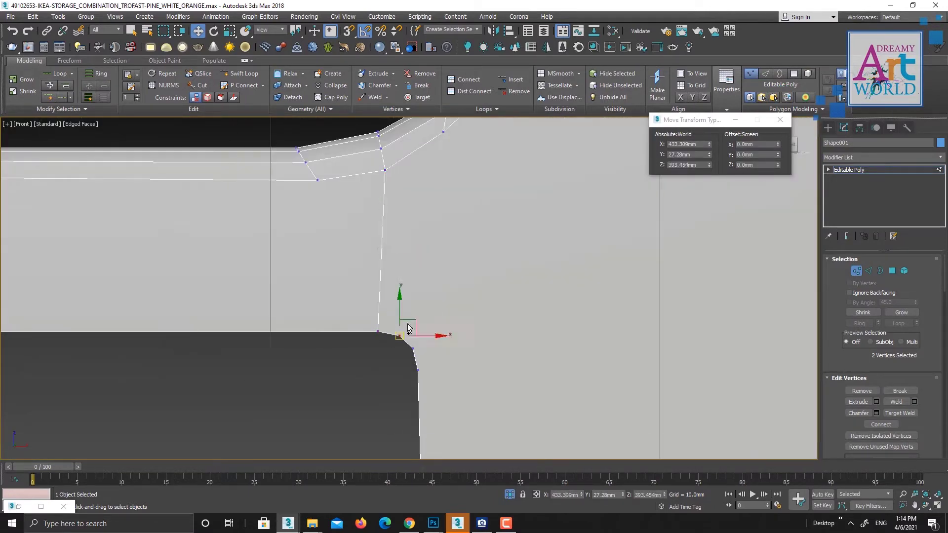
mouse_move(424, 297)
middle_mouse_down()
mouse_move(444, 310)
mouse_move(468, 362)
middle_mouse_up()
scroll(444, 310, "down", 2)
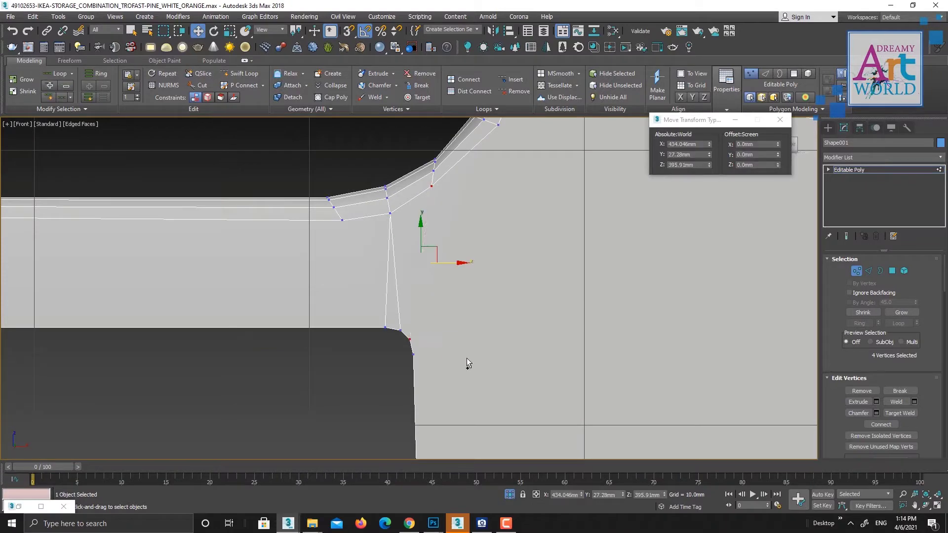
left_click_drag(468, 363, 436, 343, "ctrl")
Move the upper chamfer vertex pair up-right and the bottom corner vertex left
middle_click_drag(363, 207, 363, 335)
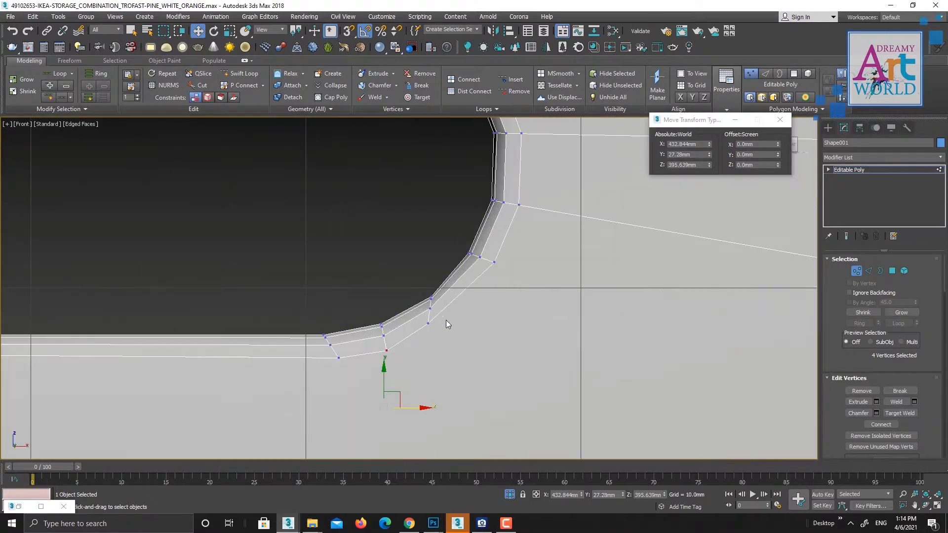
scroll(446, 320, "up", 2)
scroll(448, 311, "up", 2)
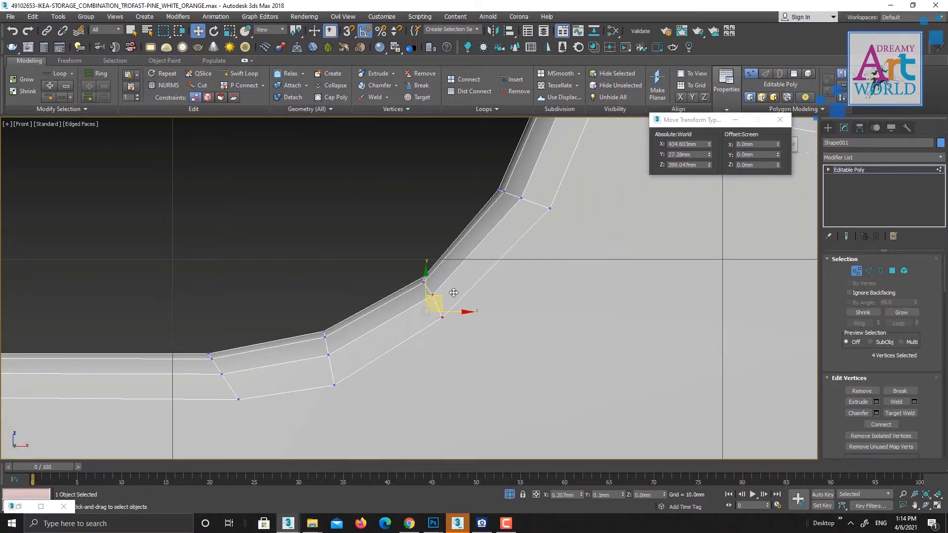
left_click_drag(447, 312, 467, 303)
scroll(472, 305, "down", 3)
scroll(472, 304, "down", 2)
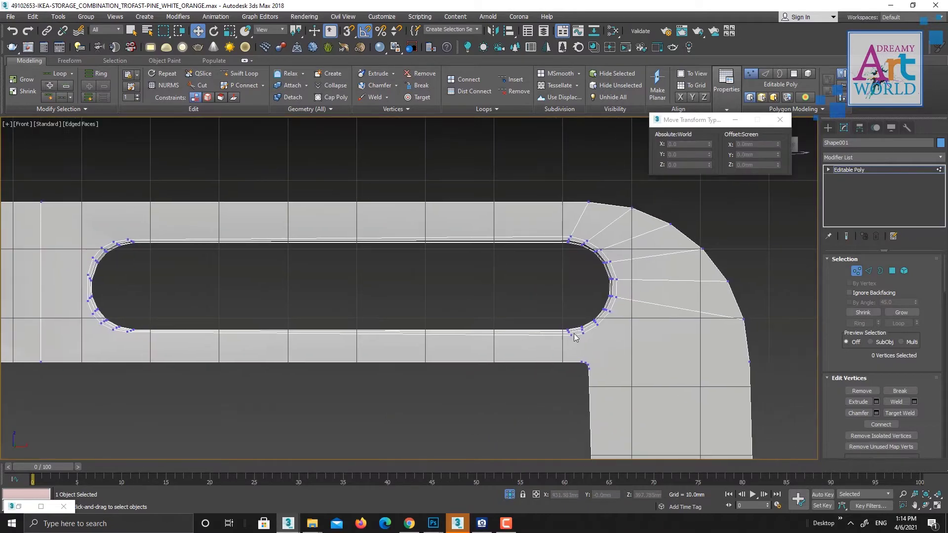
scroll(499, 345, "up", 4)
middle_click_drag(499, 346, 542, 314)
left_click(556, 339)
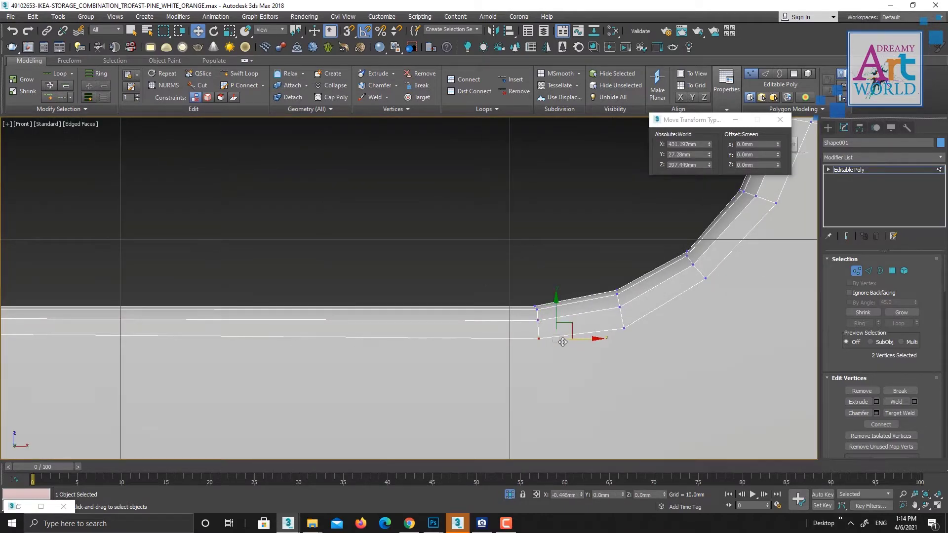
left_click_drag(556, 338, 539, 338)
left_click(550, 336)
Shift a vertex pair right, then select the vertex pairs at the right and opposite corners
scroll(539, 355, "down", 3)
scroll(526, 371, "up", 4)
mouse_move(554, 307)
left_mouse_down()
mouse_move(578, 354)
mouse_move(579, 322)
mouse_move(605, 333)
mouse_move(612, 323)
left_mouse_up()
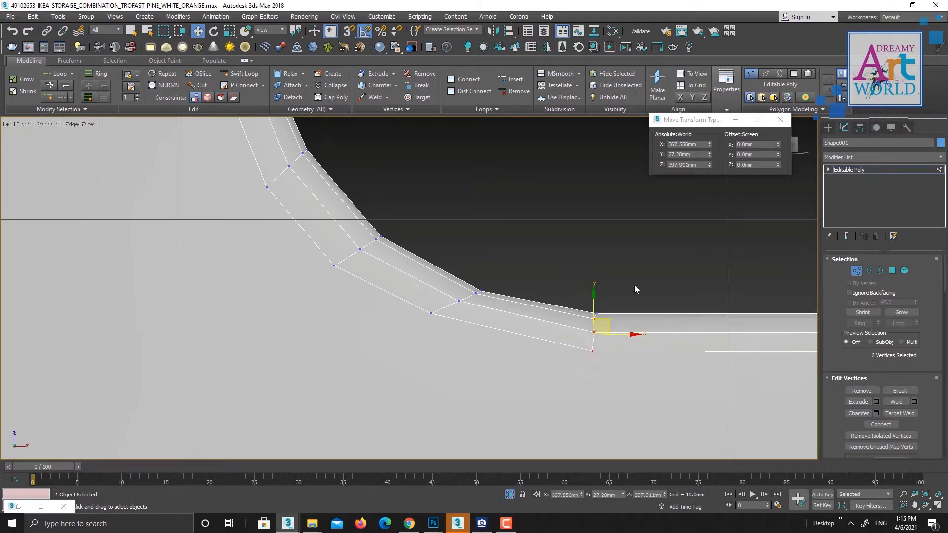
left_click(565, 291)
scroll(564, 291, "down", 3)
scroll(564, 291, "up", 3)
scroll(556, 274, "up", 2)
left_click_drag(541, 297, 573, 331)
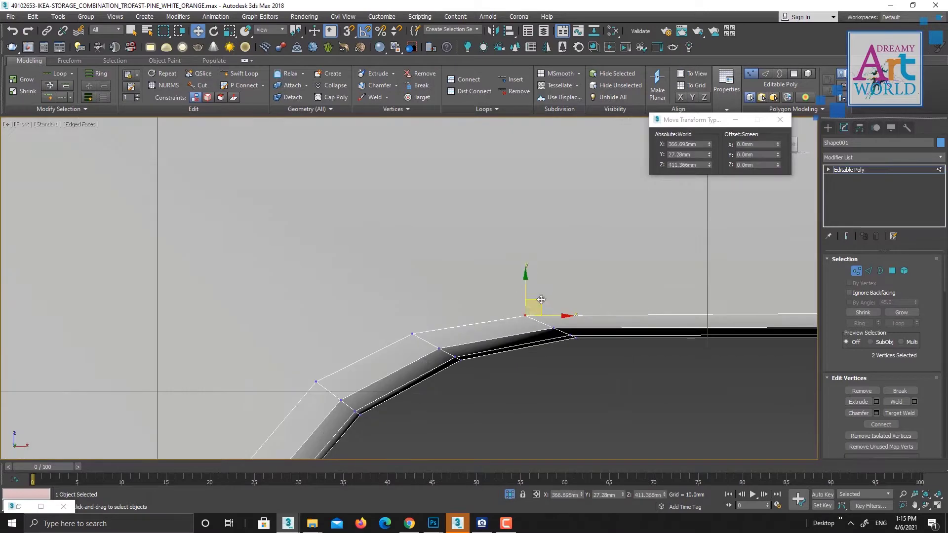
scroll(567, 326, "down", 3)
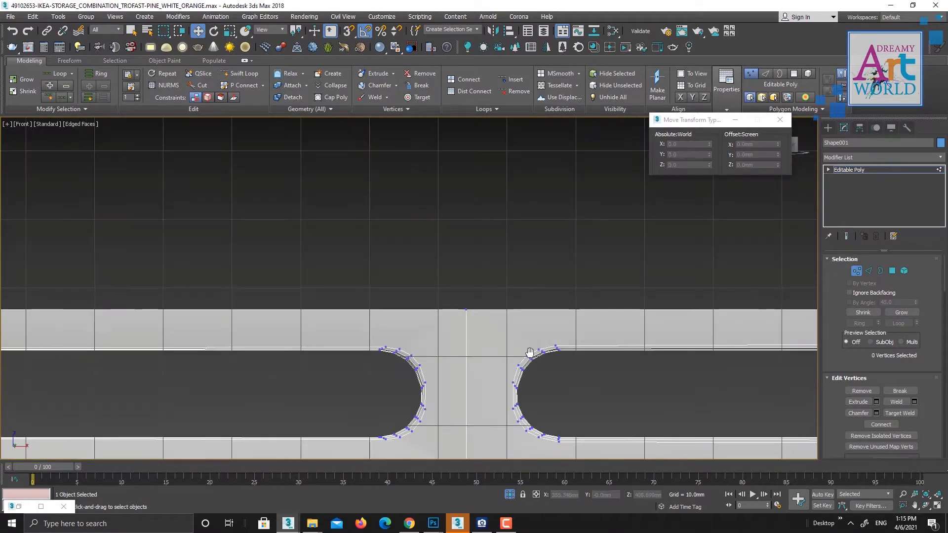
scroll(529, 356, "up", 3)
mouse_move(620, 297)
left_mouse_down()
mouse_move(666, 318)
mouse_move(626, 293)
left_mouse_up()
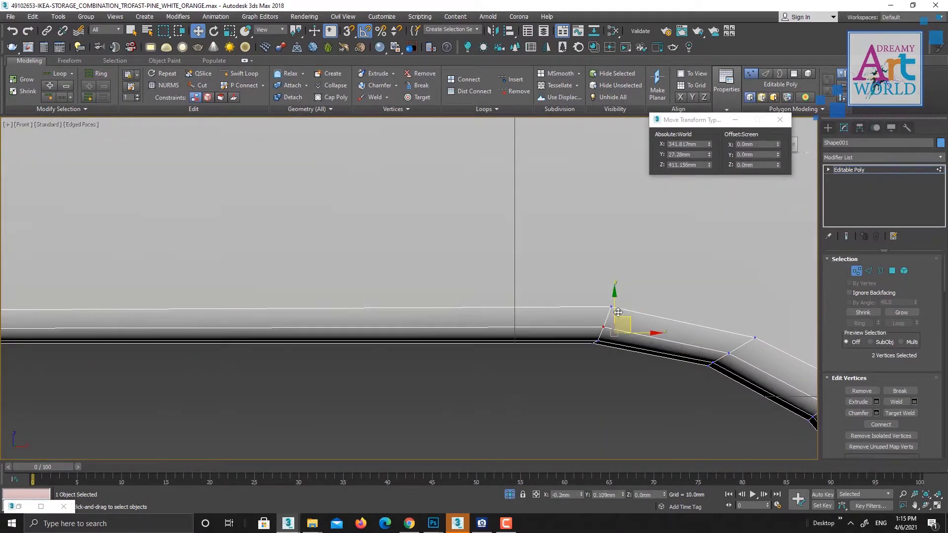